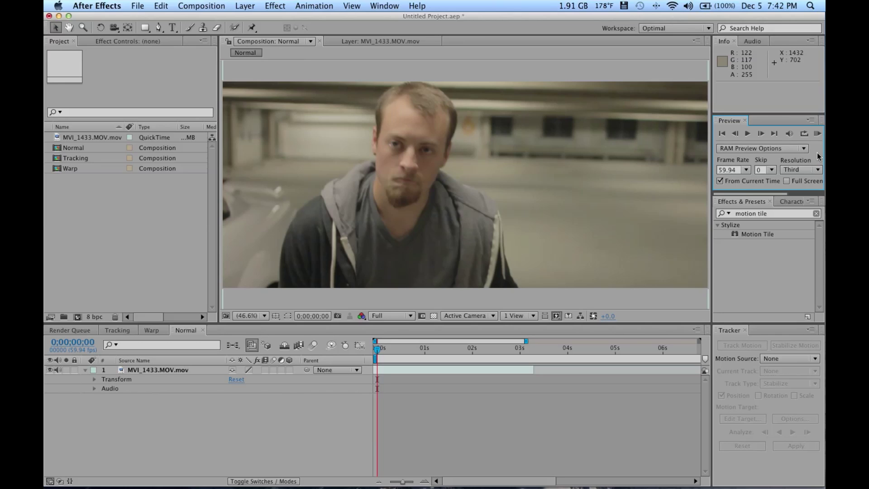
Step: Preview the shaky Normal clip, then switch to the Warp composition and select its clip layer
left_click(167, 244)
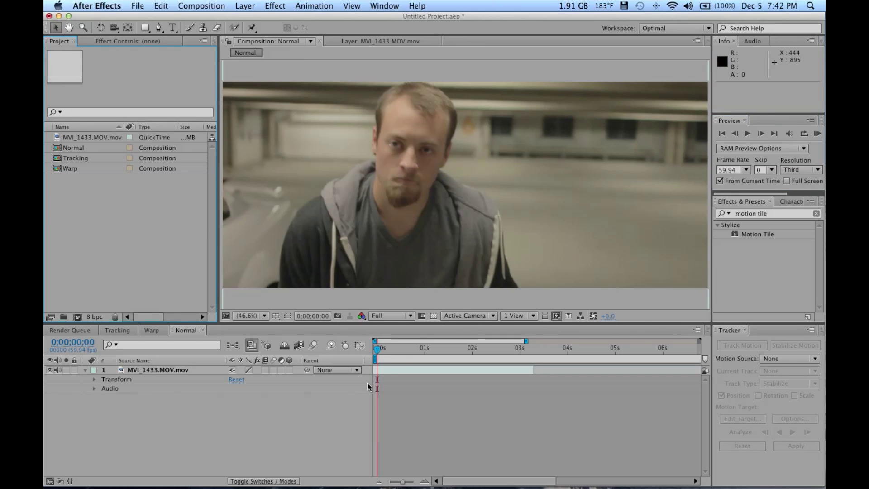
left_click(817, 133)
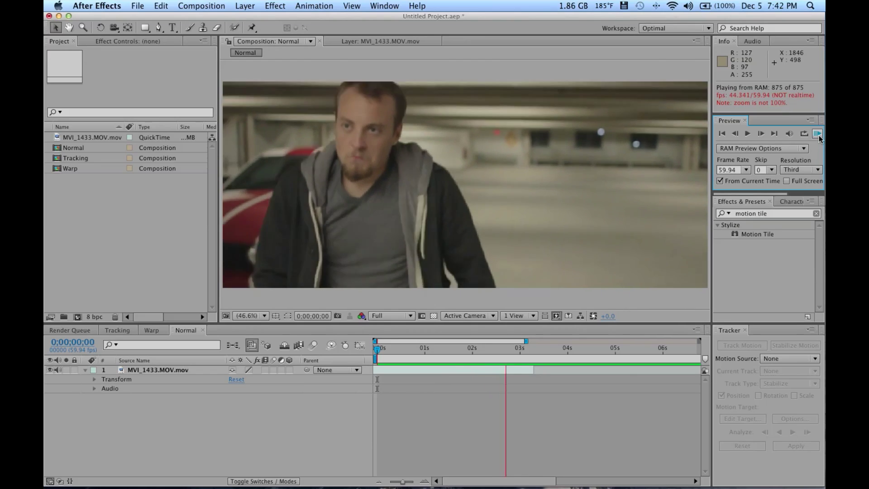
left_click(818, 135)
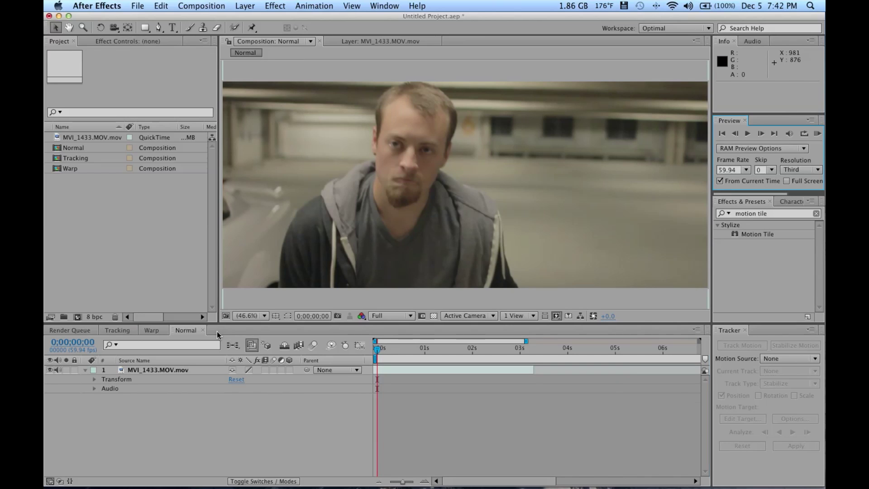
left_click(151, 330)
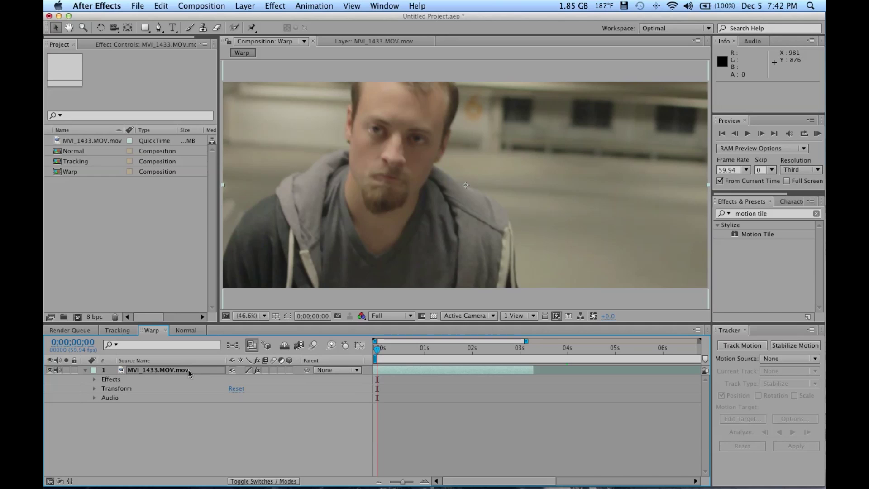
left_click(406, 254)
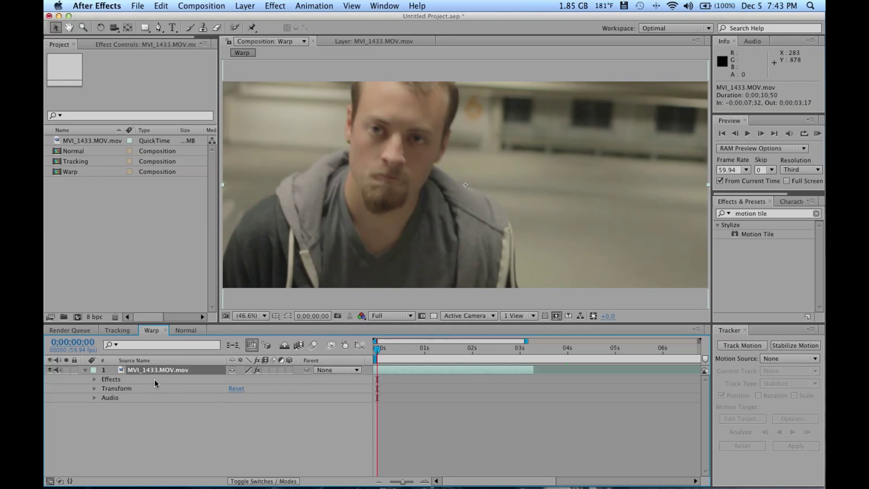
Step: Dismiss the MVI_1433 layer's context menu unused and show its Warp Stabilizer settings in Effect Controls
right_click(166, 373)
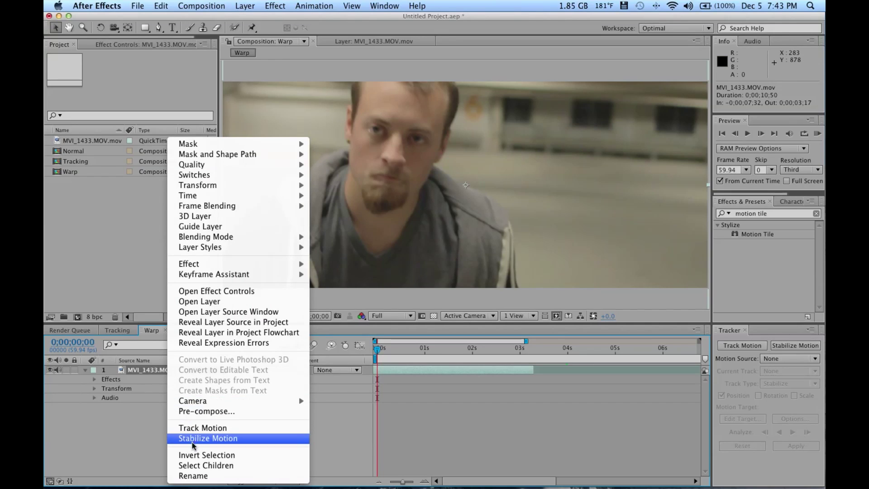
left_click(112, 444)
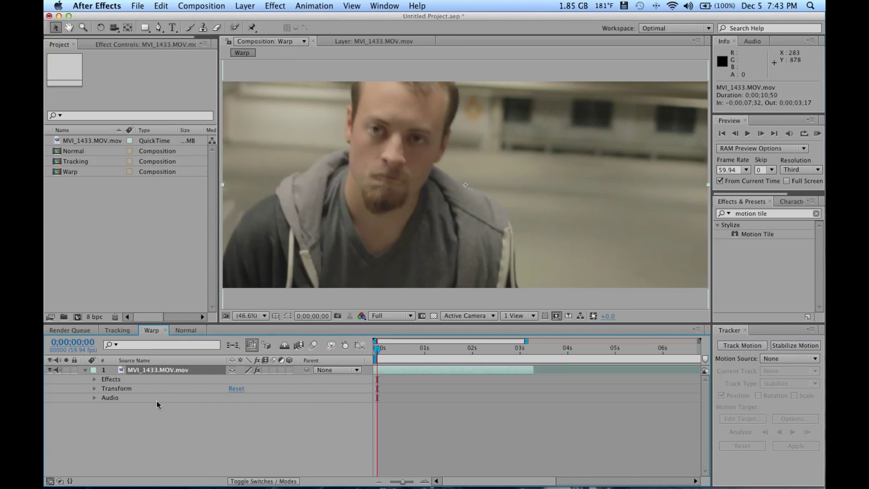
left_click(98, 44)
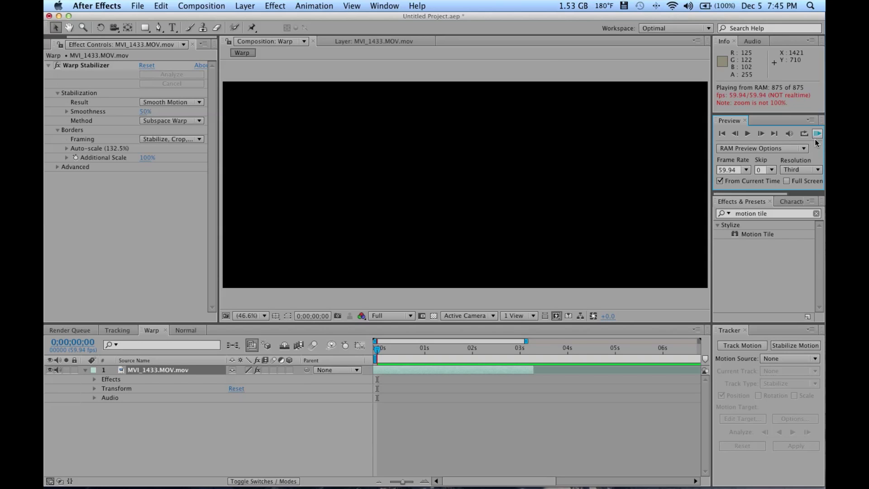
Step: Preview the stabilized Warp clip, scrub to about one second, then return to frame 0
left_click(815, 139)
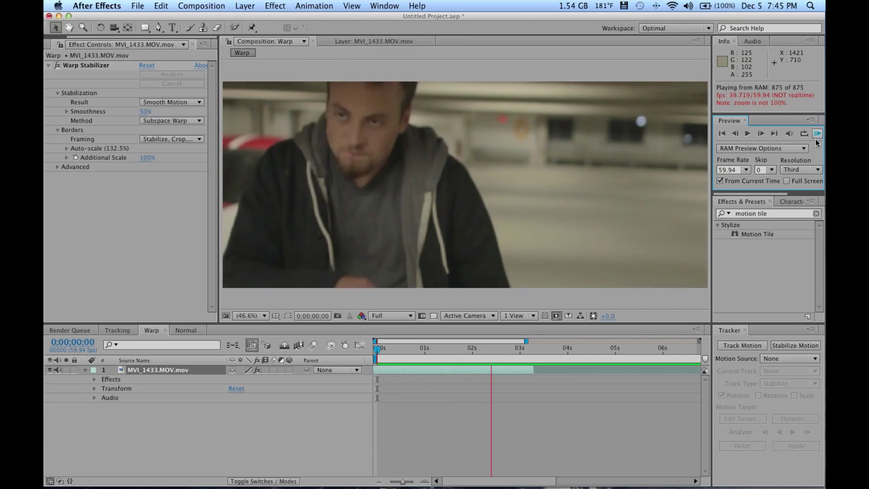
left_click(577, 385)
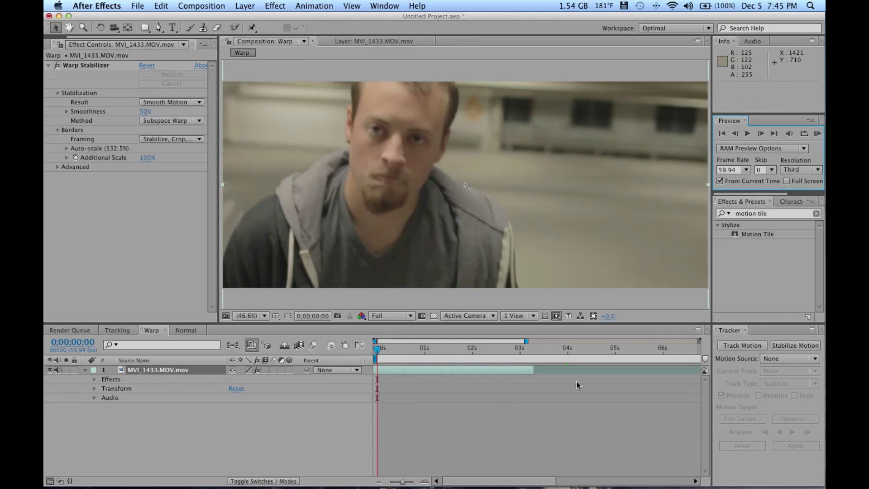
left_click(429, 352)
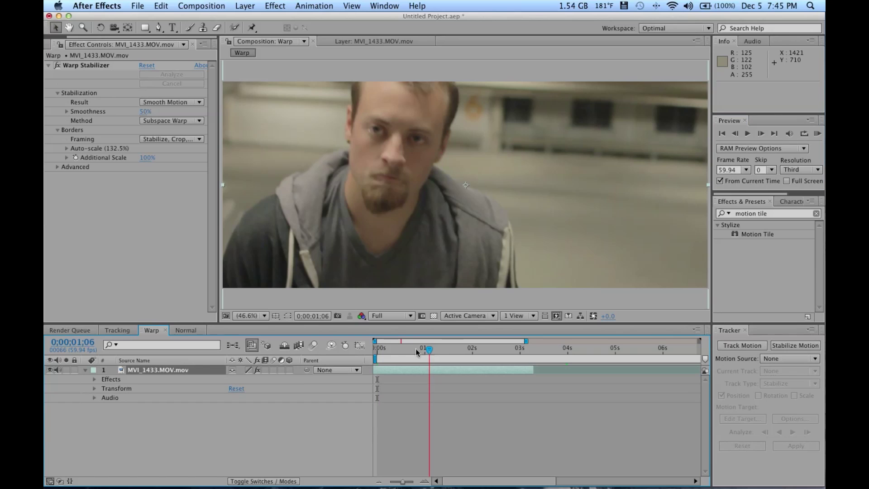
key("Home")
Step: Expand Warp Stabilizer's Smoothness and lower it from 50% to 24%
left_click(202, 129)
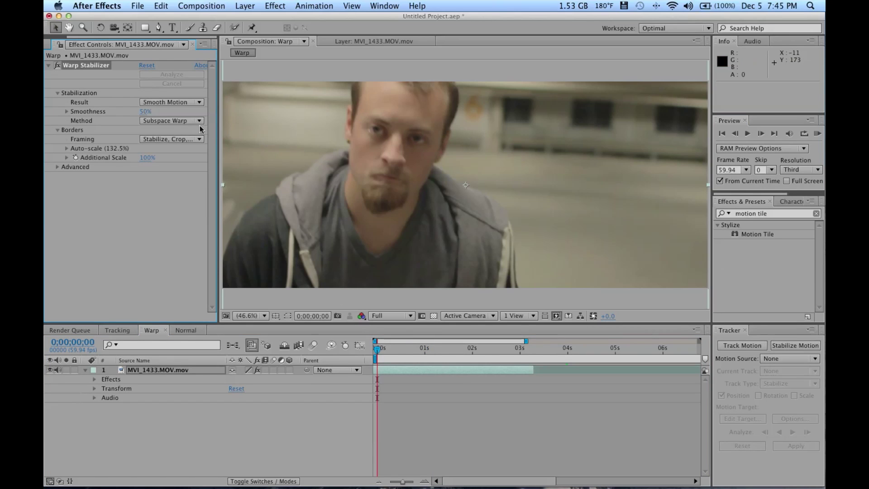
left_click(66, 112)
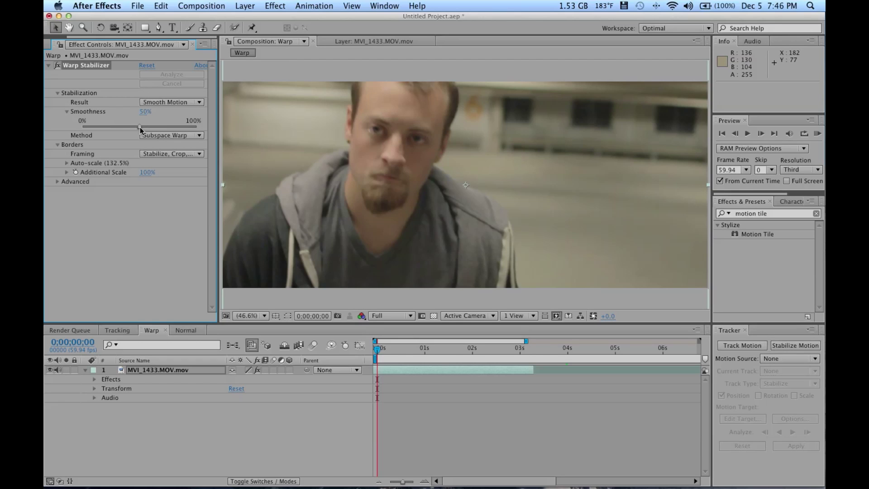
left_click_drag(140, 127, 109, 127)
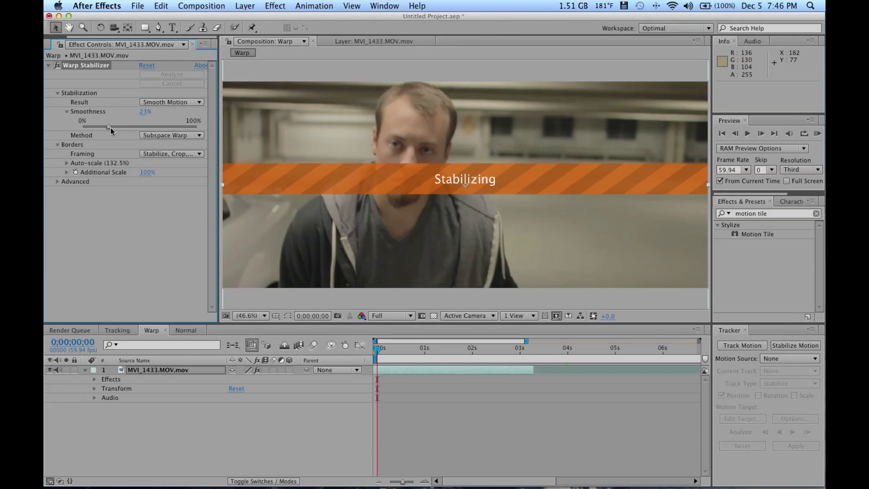
Step: Fine-tune Warp Stabilizer Smoothness, nudging it to 27% and then 83%
left_click_drag(110, 129, 116, 128)
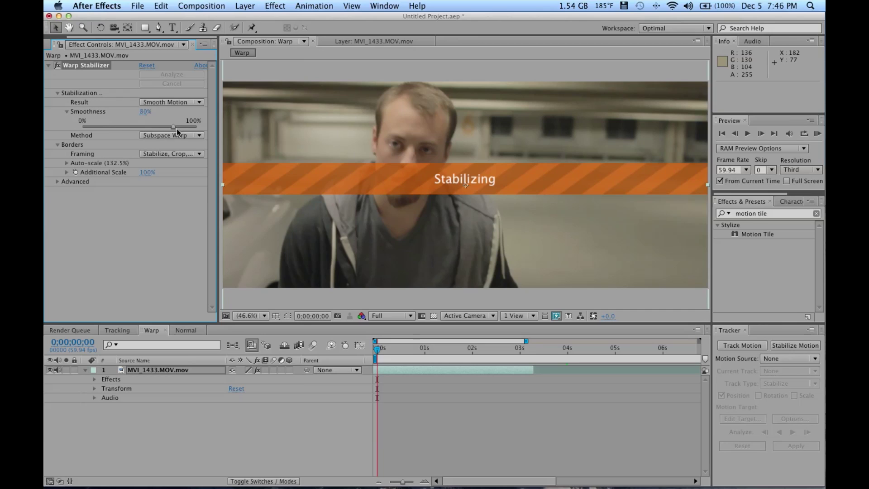
left_click_drag(177, 129, 179, 129)
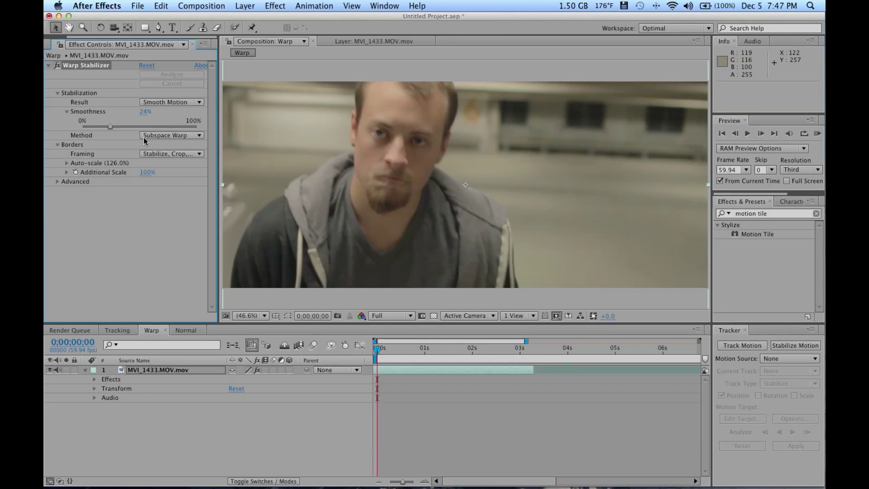
left_click(152, 137)
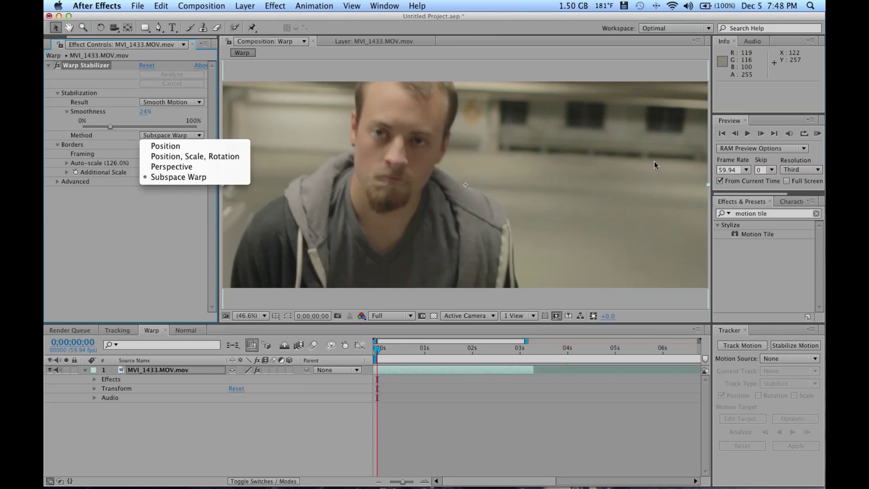
left_click(180, 243)
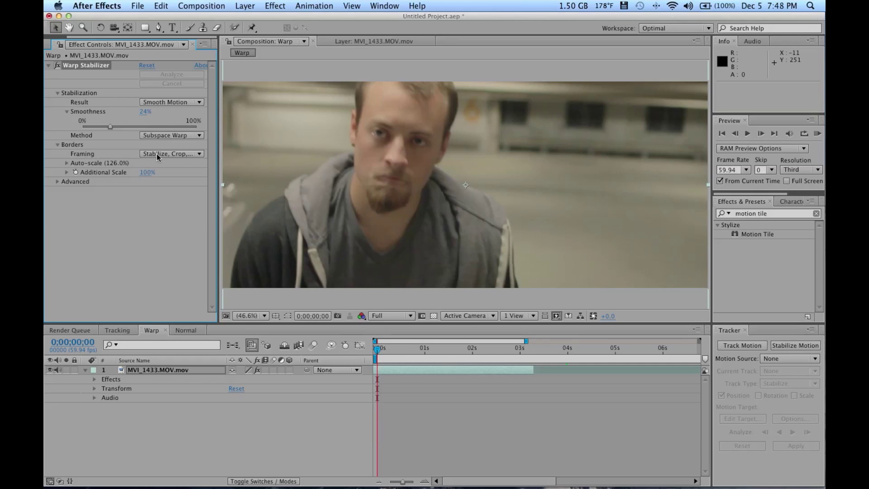
scroll(569, 192, "down", 3)
scroll(569, 191, "up", 1)
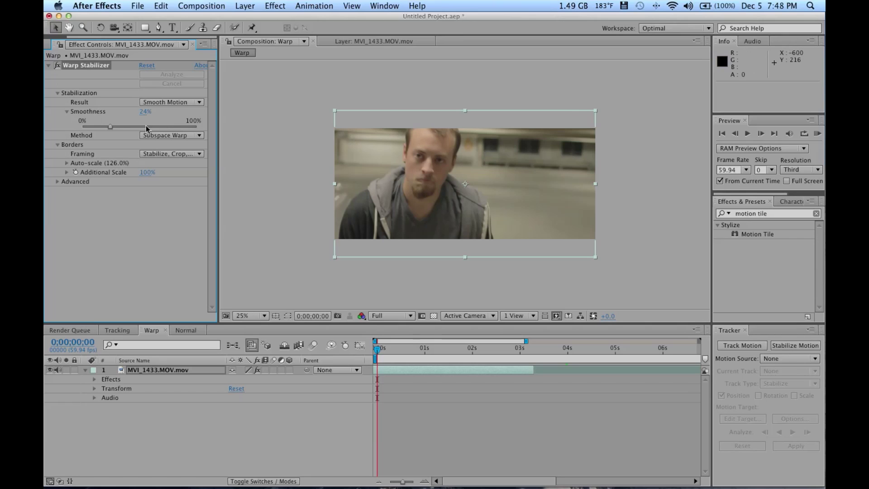
left_click(151, 155)
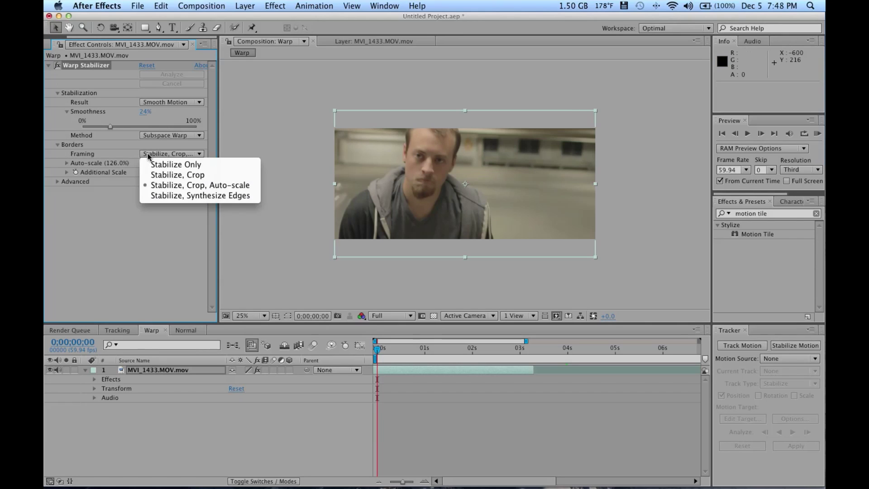
left_click(177, 167)
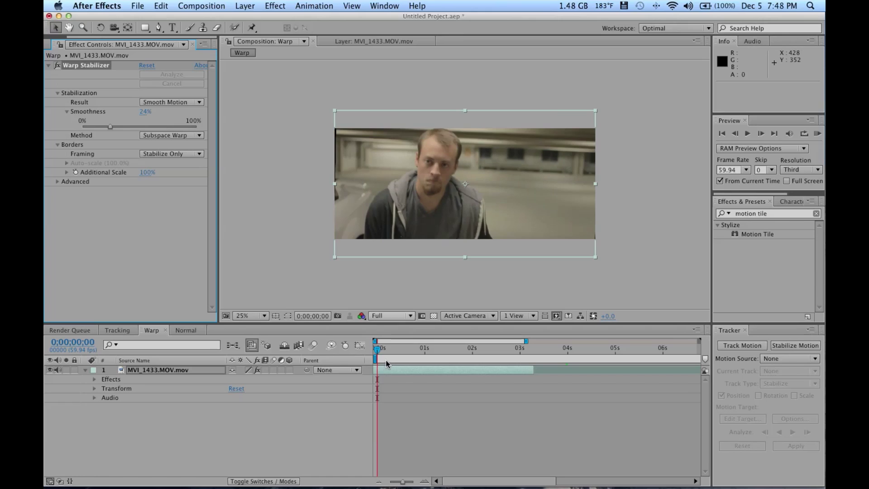
left_click_drag(385, 349, 427, 349)
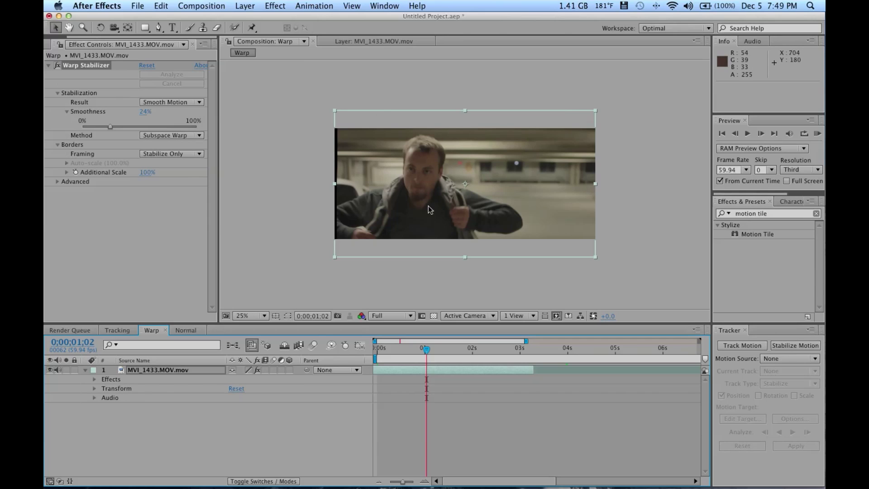
left_click(170, 154)
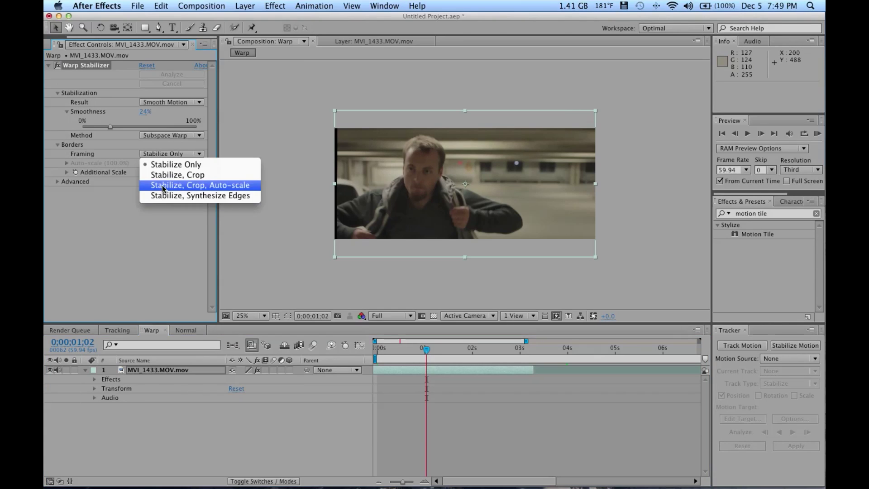
left_click(163, 187)
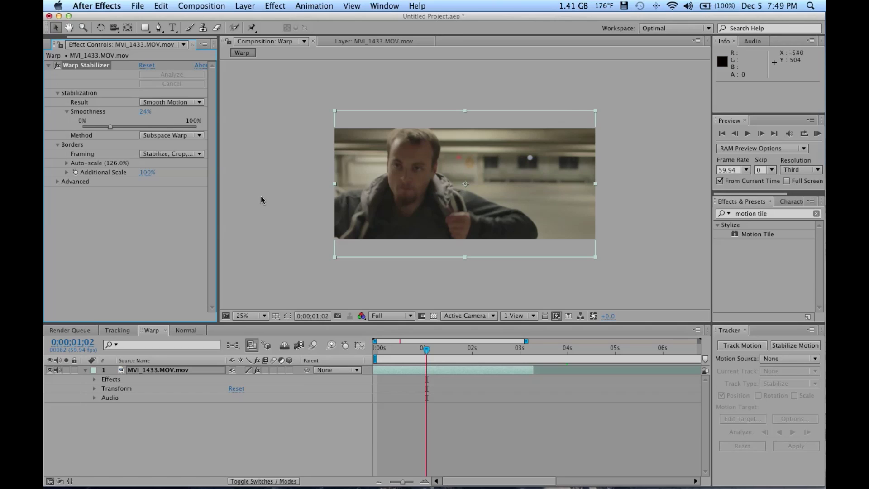
left_click(172, 153)
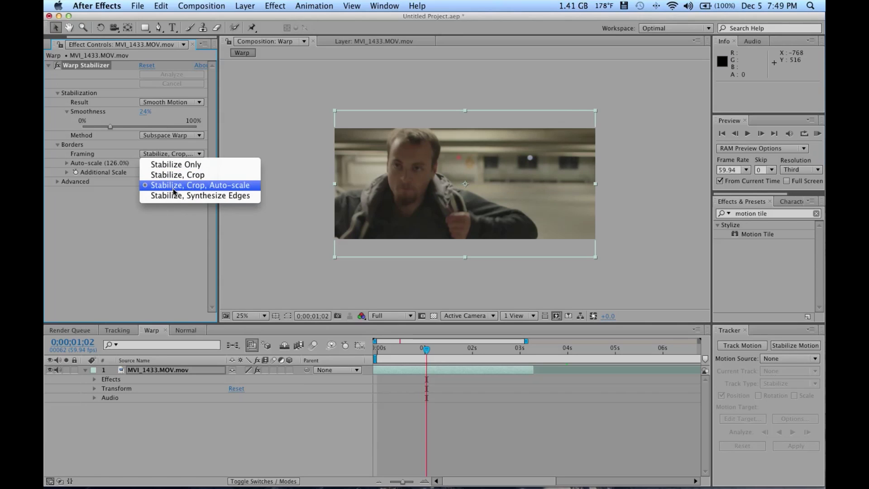
left_click(140, 226)
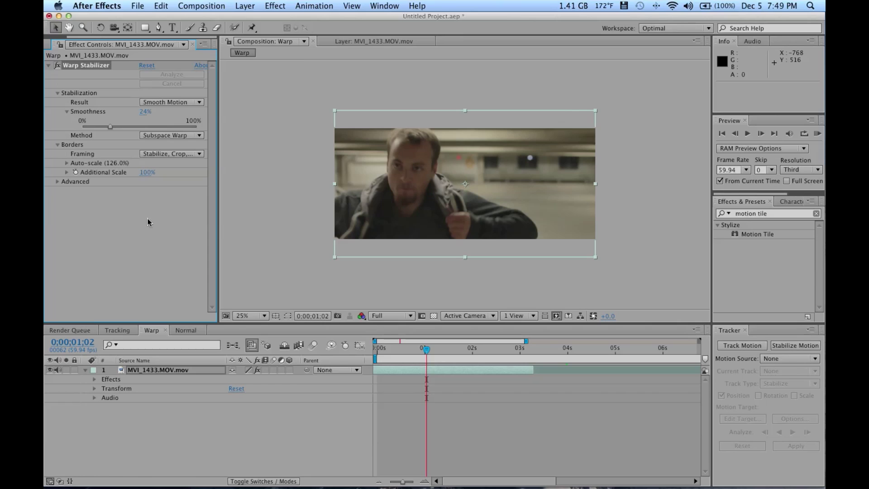
left_click(175, 409)
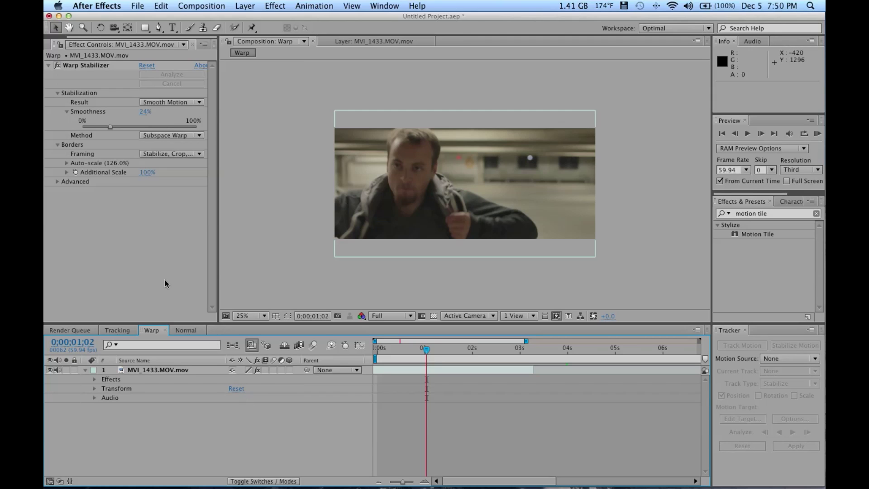
Step: Switch to the Tracking composition containing MVI_1433.MOV
left_click(120, 330)
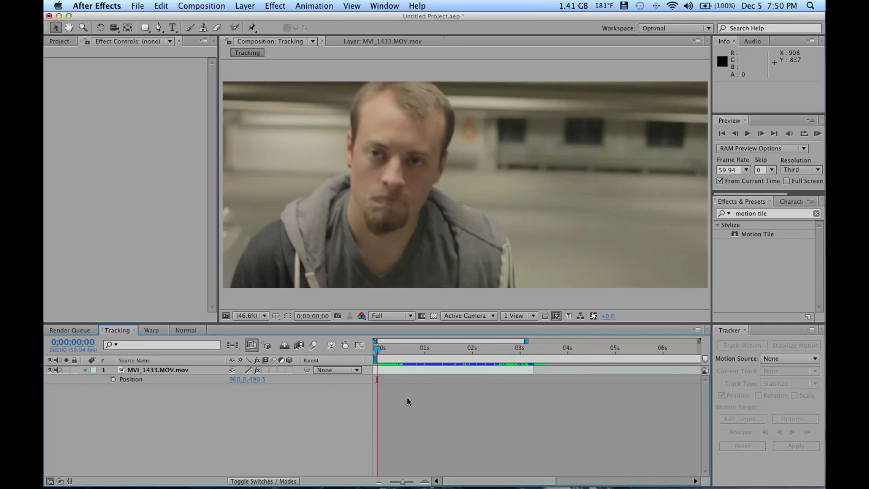
Step: Preview the Tracking clip, then select MVI_1433.MOV and reveal all its layer properties
left_click(818, 134)
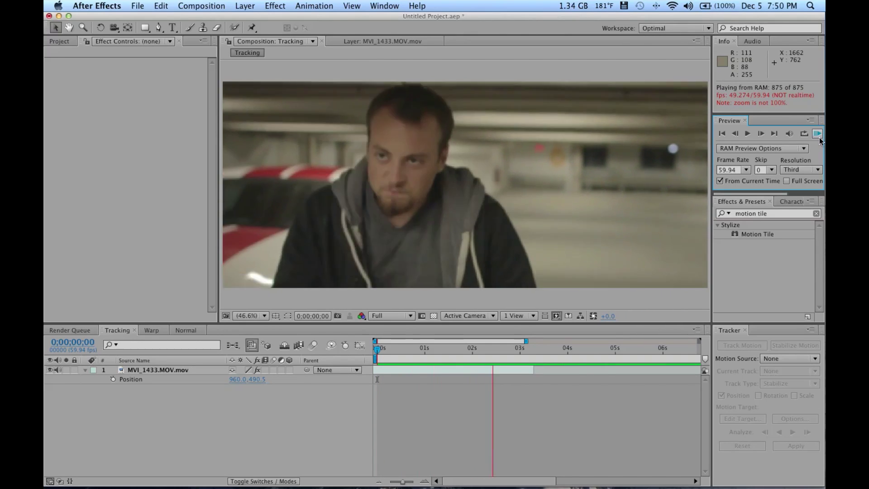
left_click(819, 138)
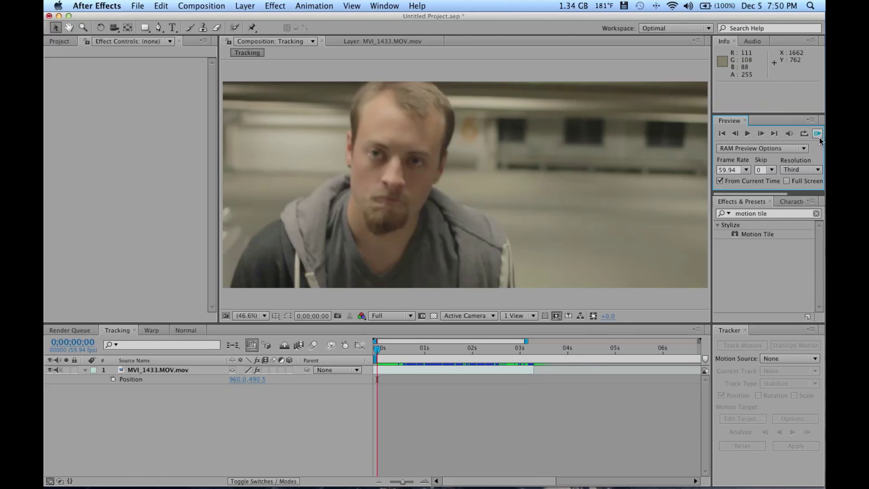
left_click(163, 370)
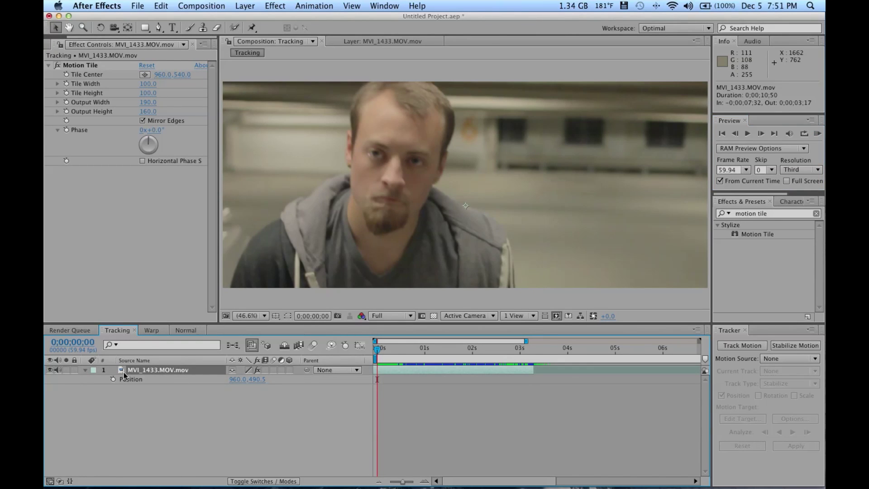
key("super+grave")
key("equal")
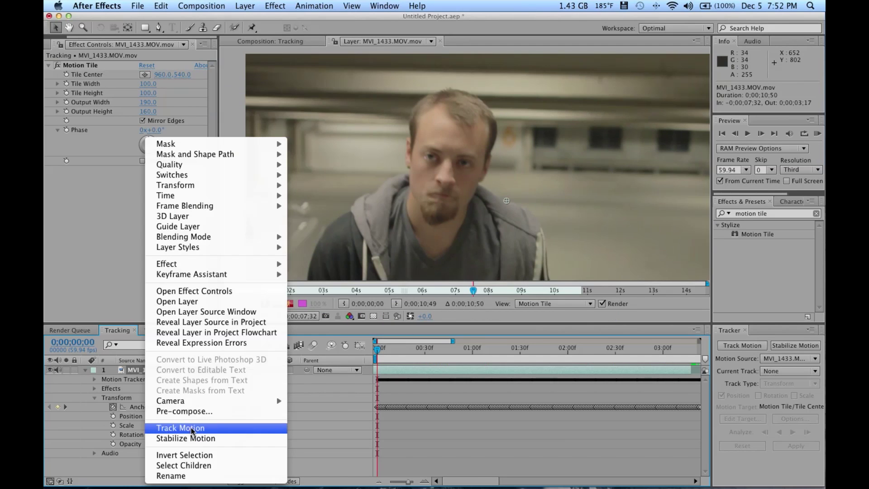
Step: Add Tracker 3 to the footage with the Stabilize track type and view it at 100%
left_click(191, 429)
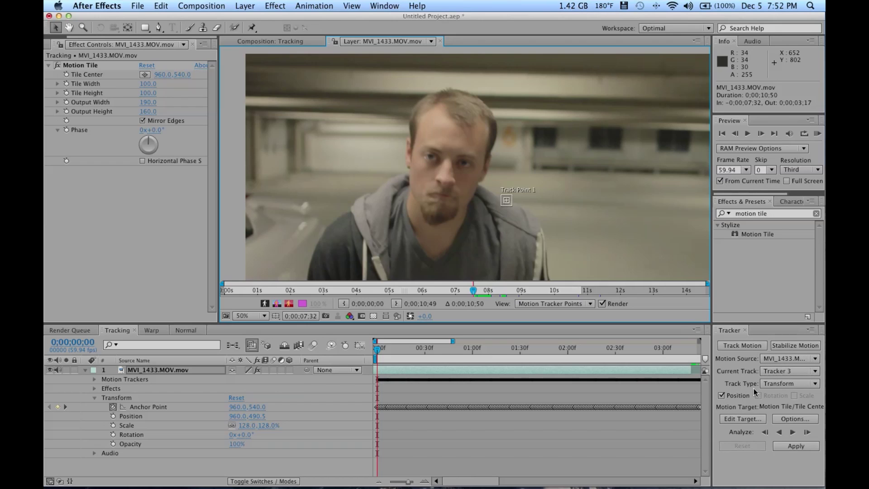
left_click(773, 385)
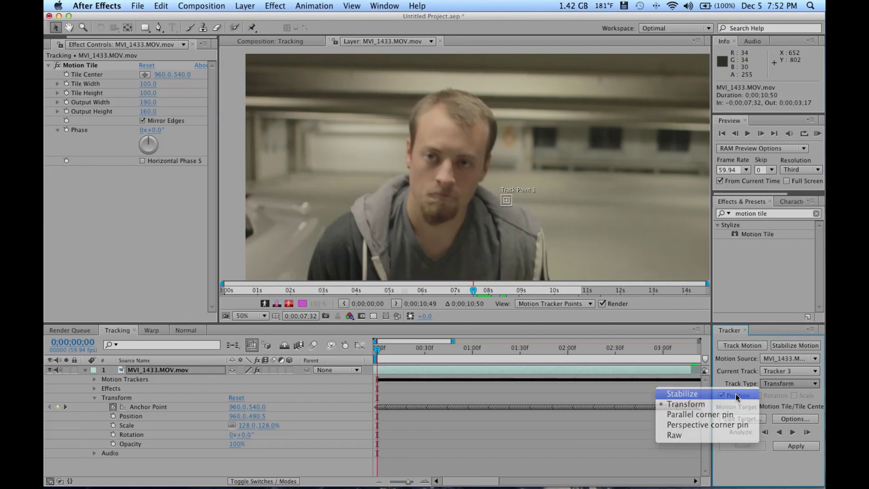
left_click(735, 393)
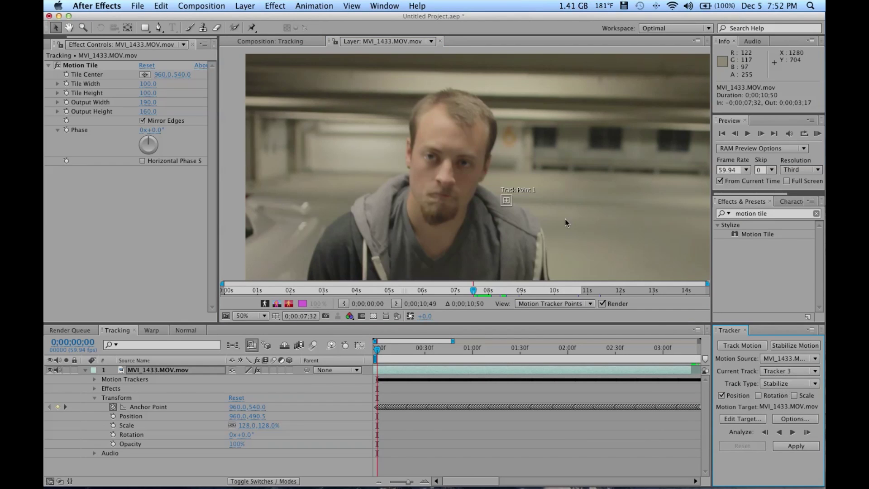
key("slash")
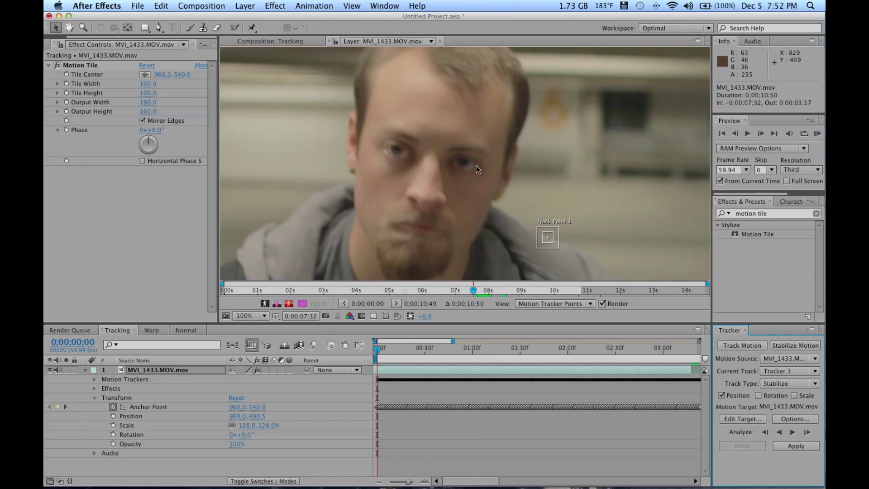
mouse_move(471, 485)
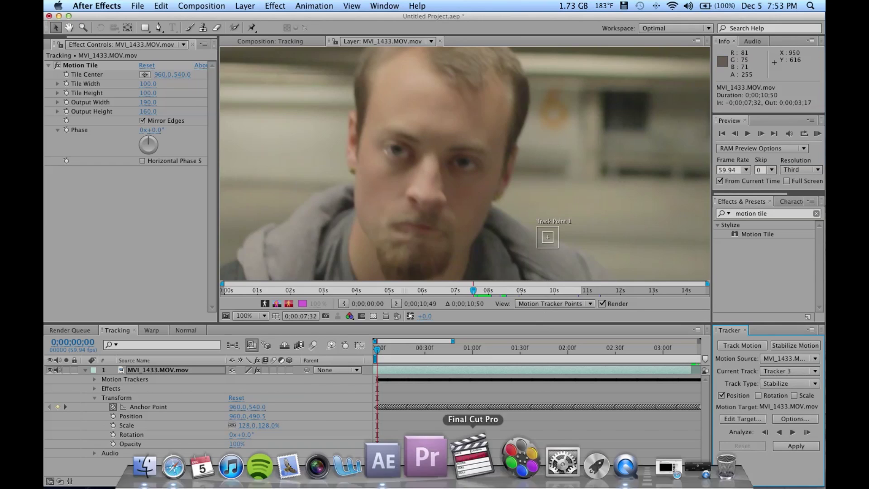
left_click(665, 467)
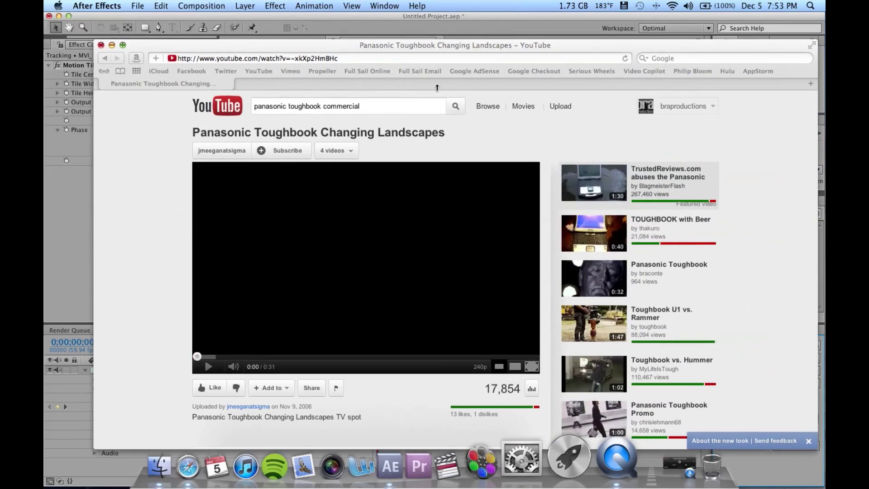
left_click_drag(328, 47, 306, 34)
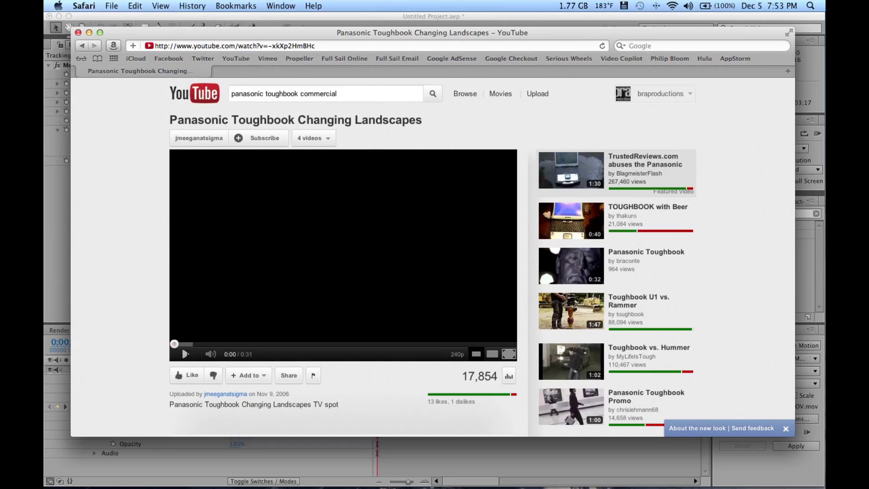
left_click(185, 354)
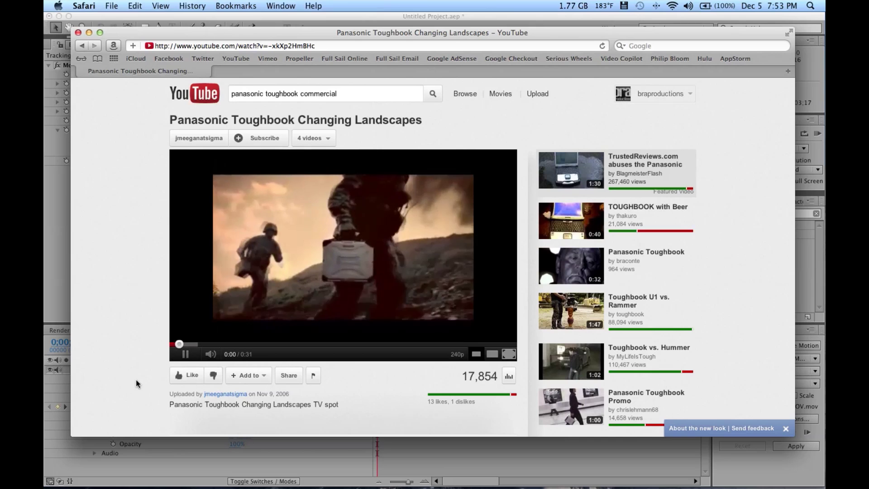
left_click(187, 355)
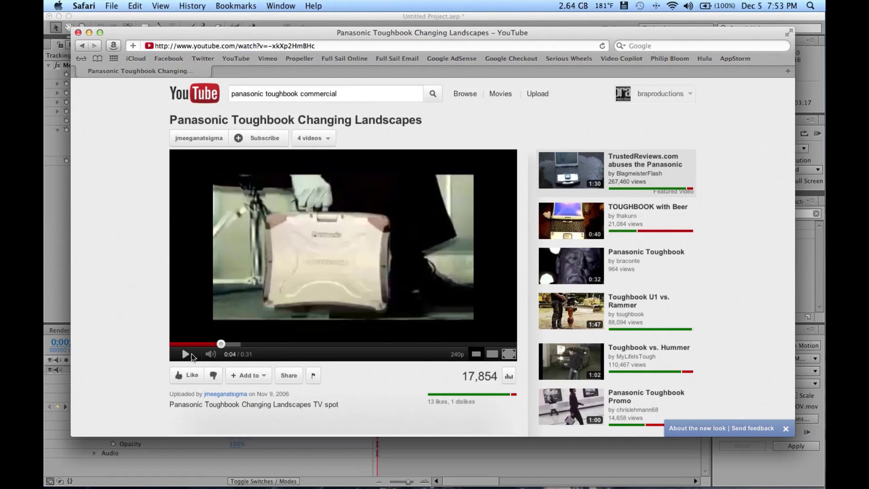
mouse_move(176, 346)
left_mouse_down()
mouse_move(168, 346)
mouse_move(186, 356)
mouse_move(172, 347)
left_mouse_up()
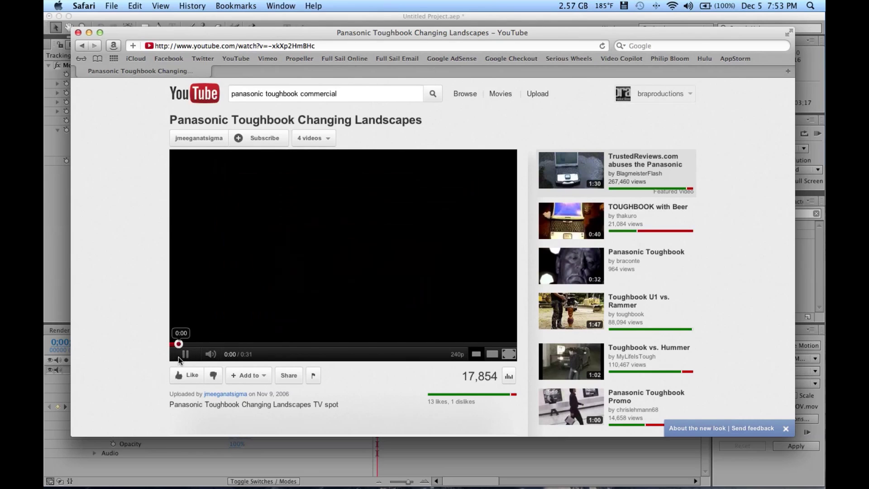
left_click(178, 356)
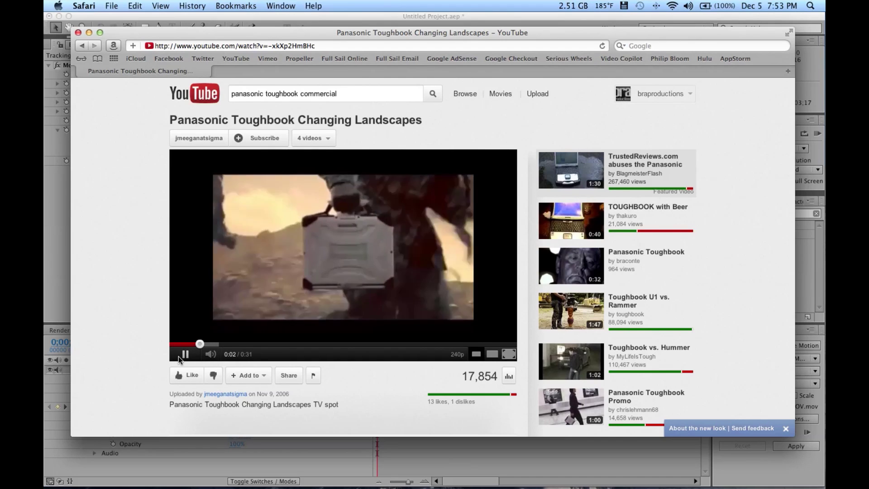
key("super+Tab")
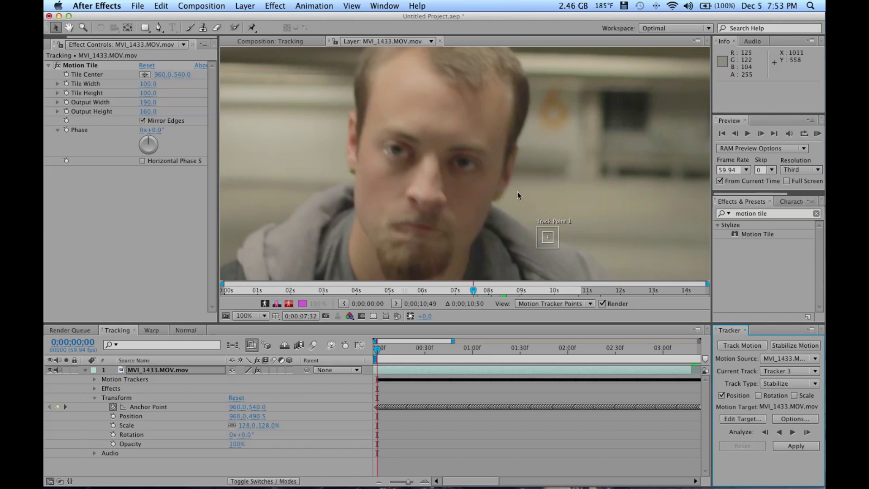
Step: Move Track Point 1 onto the man's eye, analyze it forward, and return to the Tracking composition
left_click(538, 244)
left_click_drag(538, 244, 483, 176)
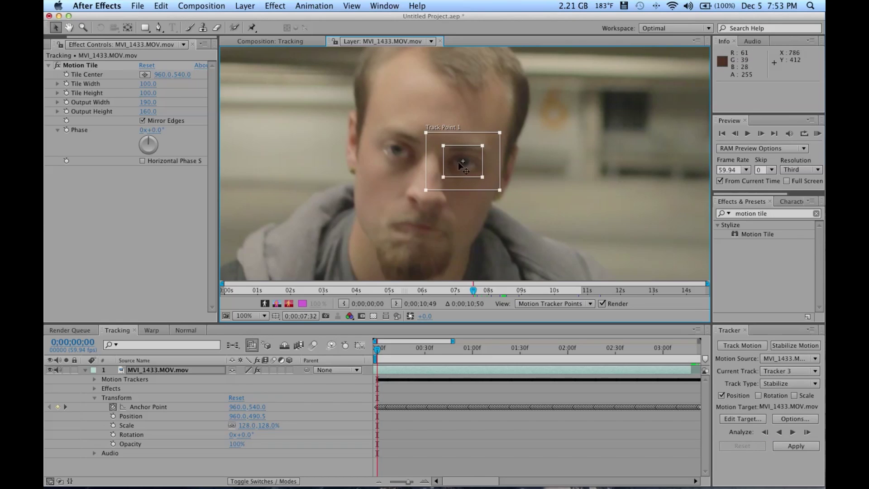
left_click(792, 433)
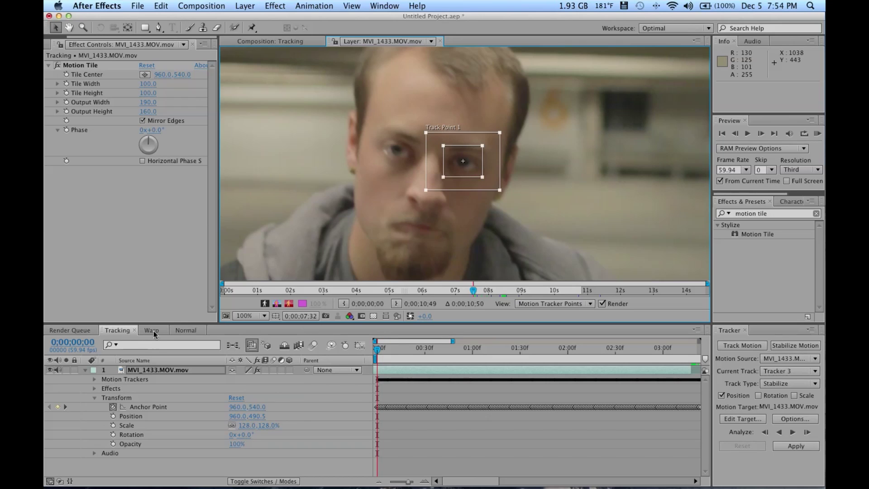
left_click(271, 41)
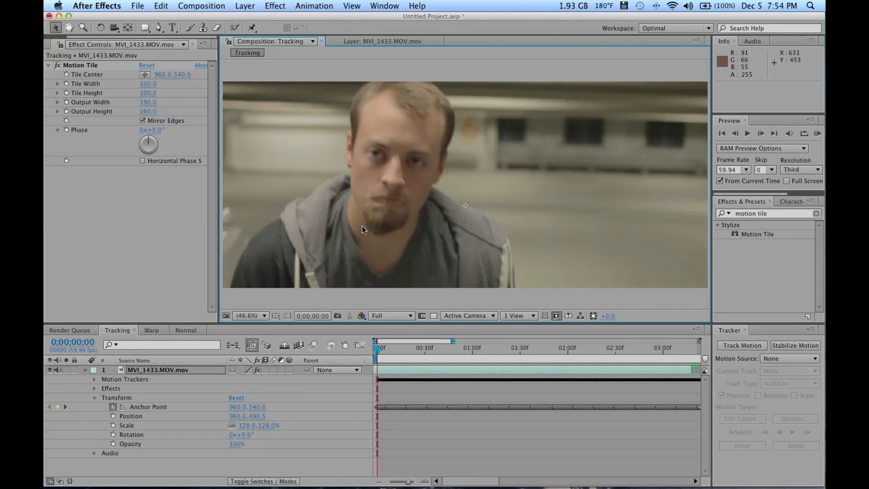
Step: Scrub the stabilized footage to reveal the black edge, then re-enable the Motion Tile effect
left_click(173, 368)
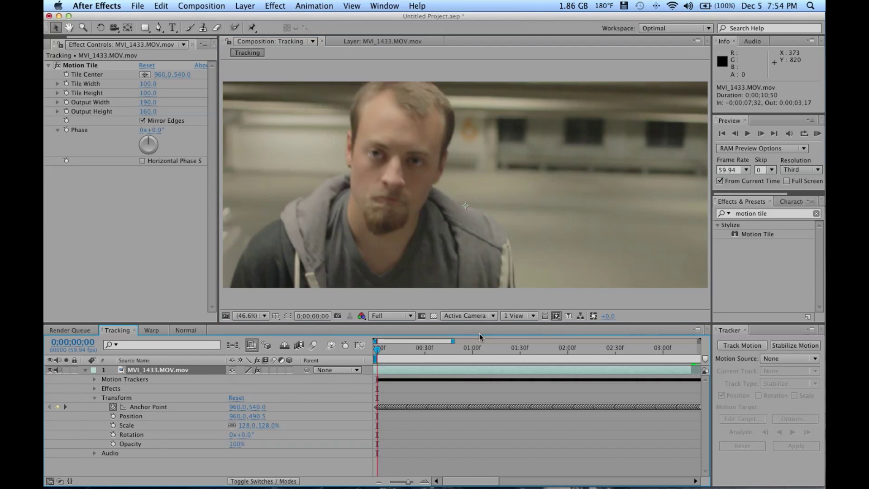
left_click_drag(423, 349, 536, 354)
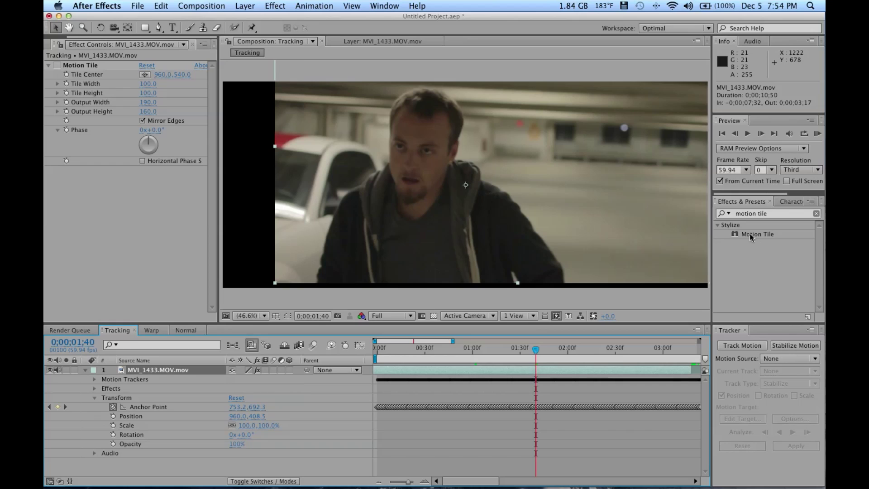
mouse_move(750, 236)
left_mouse_down()
mouse_move(776, 242)
mouse_move(737, 234)
left_mouse_up()
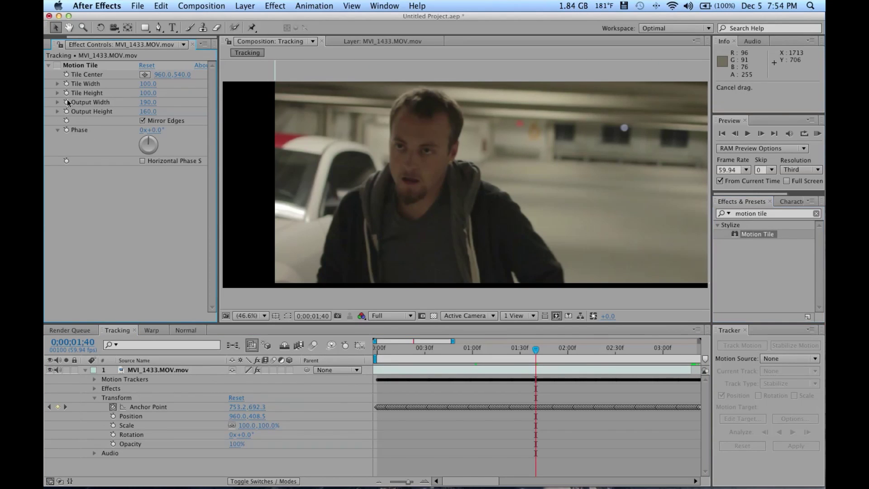
left_click(57, 65)
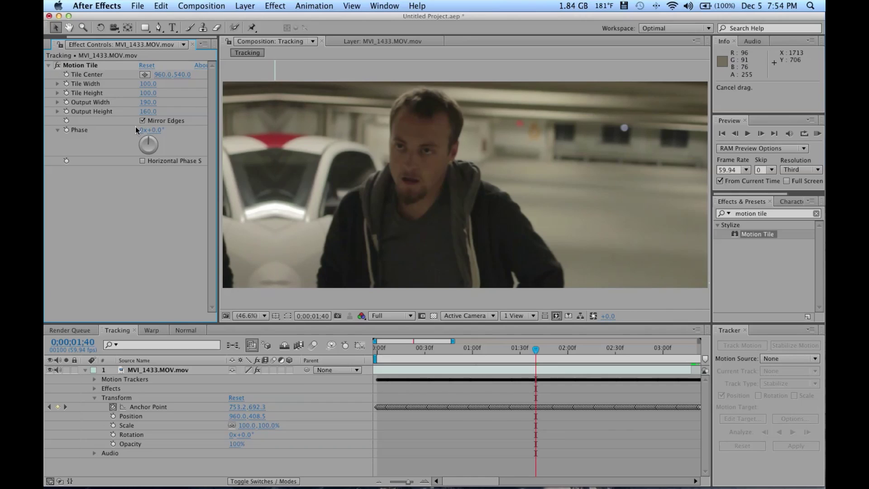
Step: Reset Motion Tile, raise Output Width and Height to 180, and turn on Mirror Edges
left_click(146, 66)
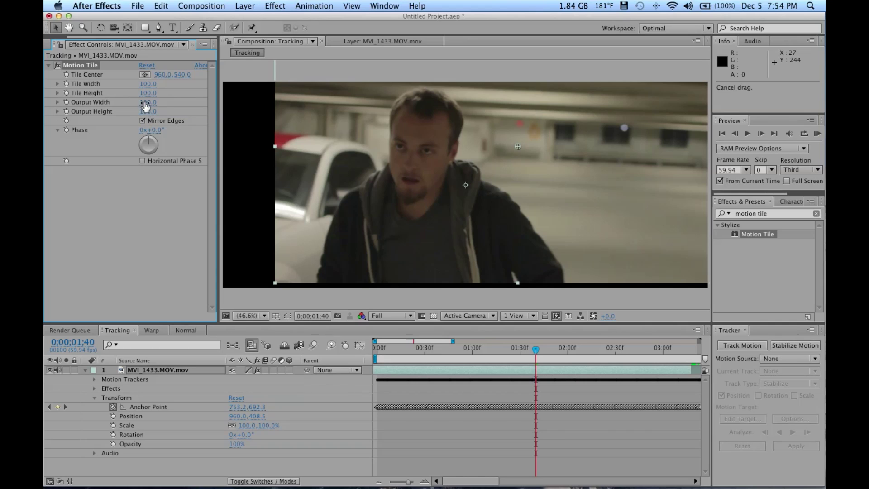
mouse_move(149, 102)
left_mouse_down()
mouse_move(146, 125)
mouse_move(150, 111)
left_mouse_up()
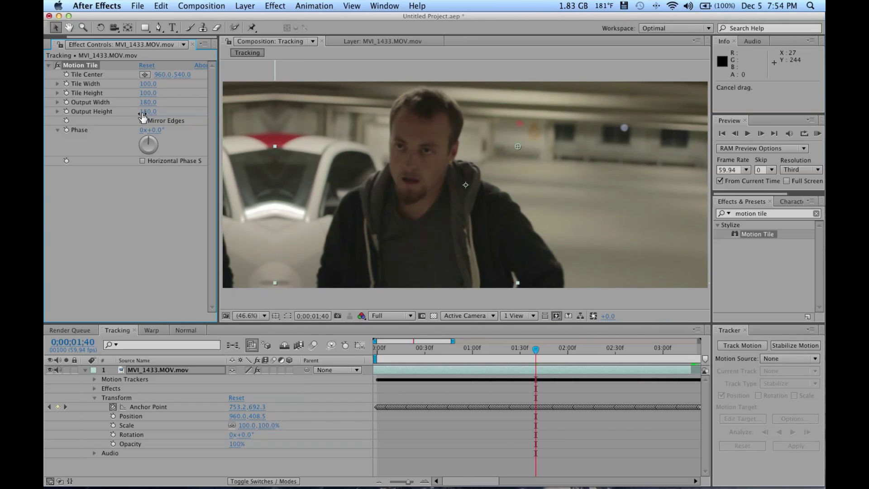
left_click(143, 120)
left_click(128, 398)
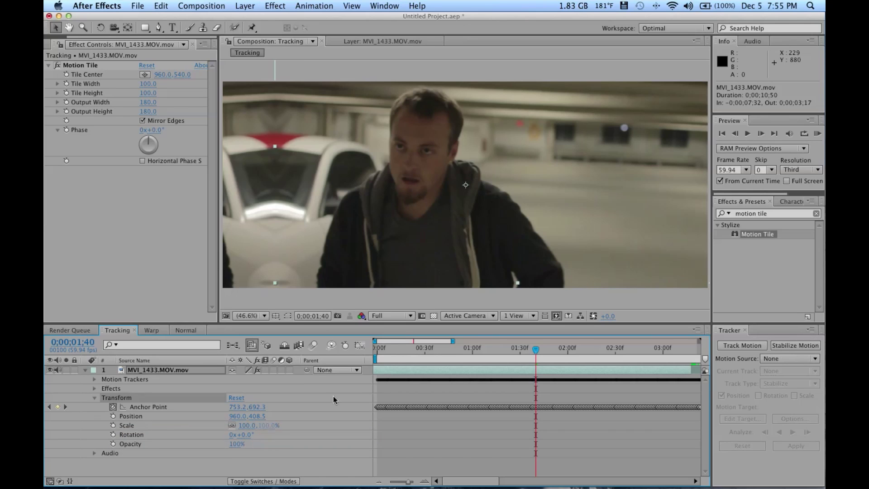
Step: At 0;00;00;50, keyframe Scale 129% and Position 916.0,472.5, then scrub to check for borders
left_click(435, 350)
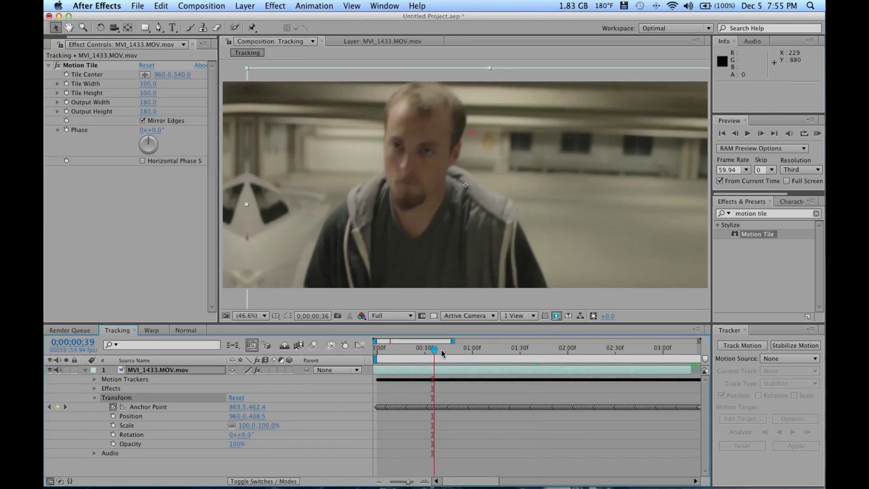
left_click_drag(442, 349, 457, 349)
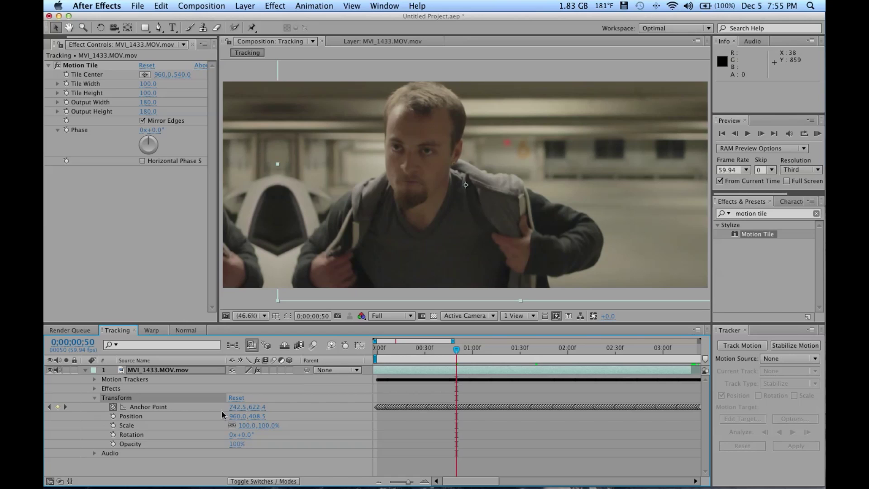
left_click_drag(247, 426, 261, 426)
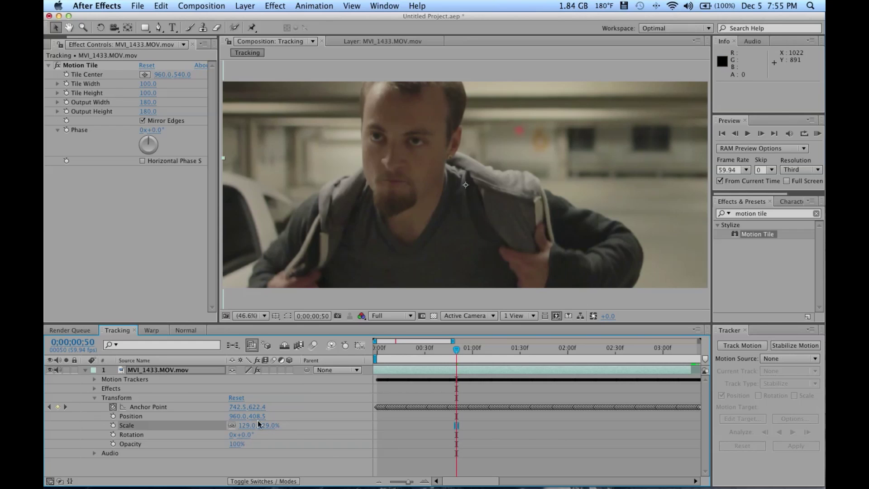
mouse_move(257, 416)
left_mouse_down()
mouse_move(281, 416)
mouse_move(207, 416)
left_mouse_up()
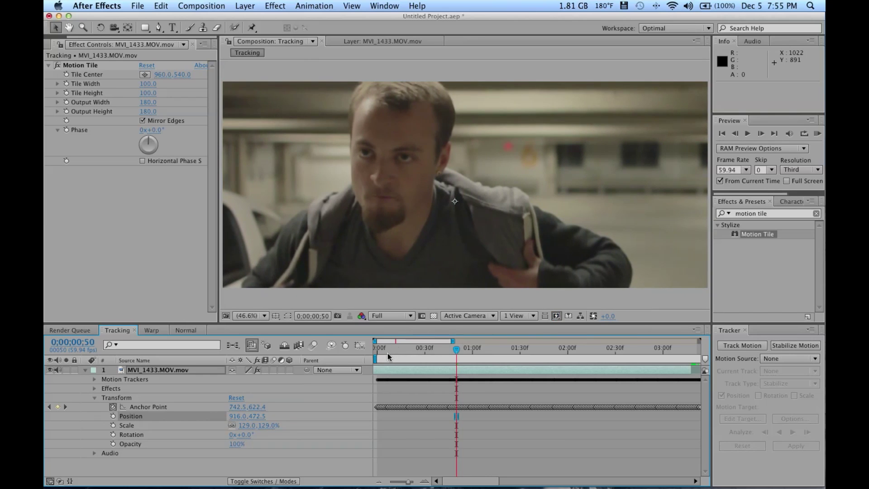
left_click_drag(387, 351, 491, 358)
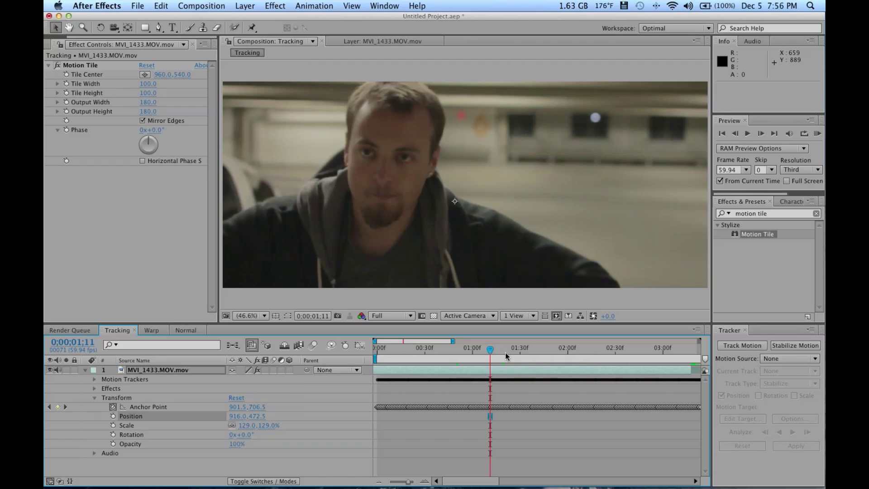
left_click(521, 353)
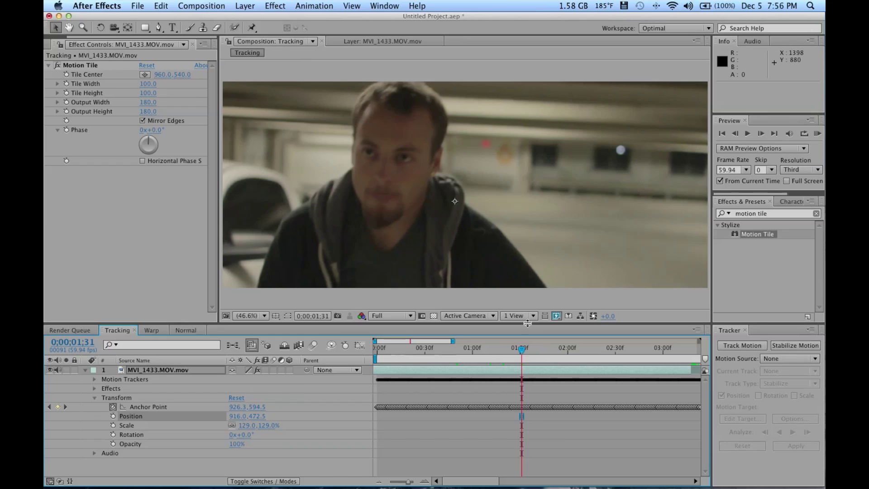
Step: Bring the Warp composition with its stabilized MVI_1433.MOV clip back into the Timeline
left_click(152, 331)
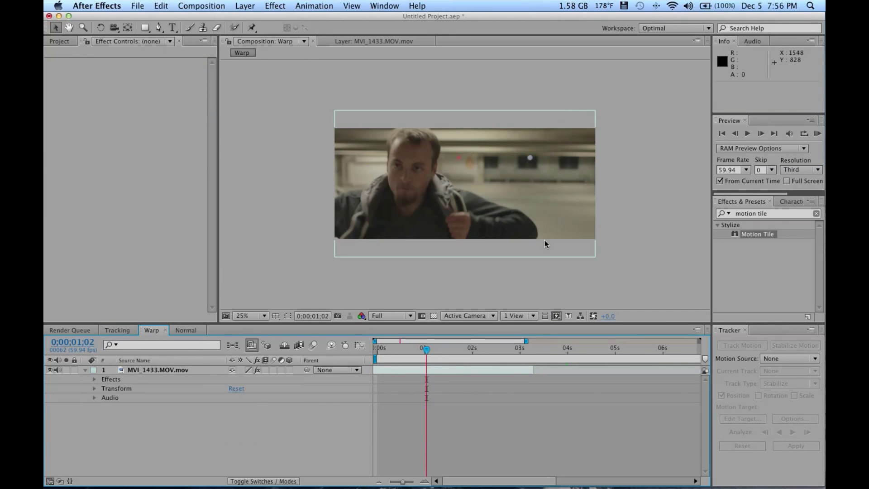